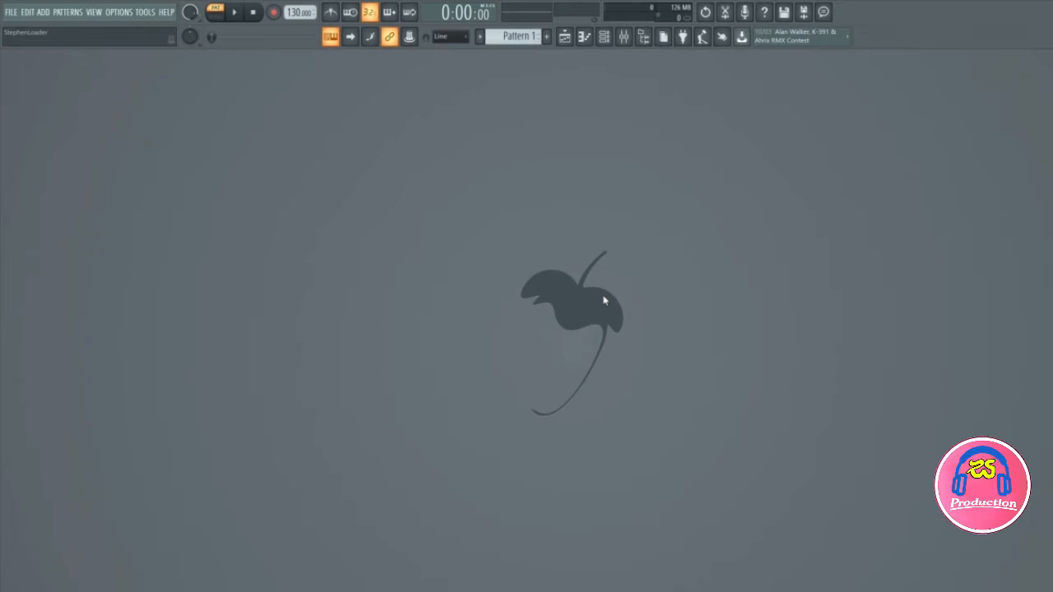
- Show the channel rack, add an FL Keys channel, and move its plugin window clear of the rack
click(604, 36)
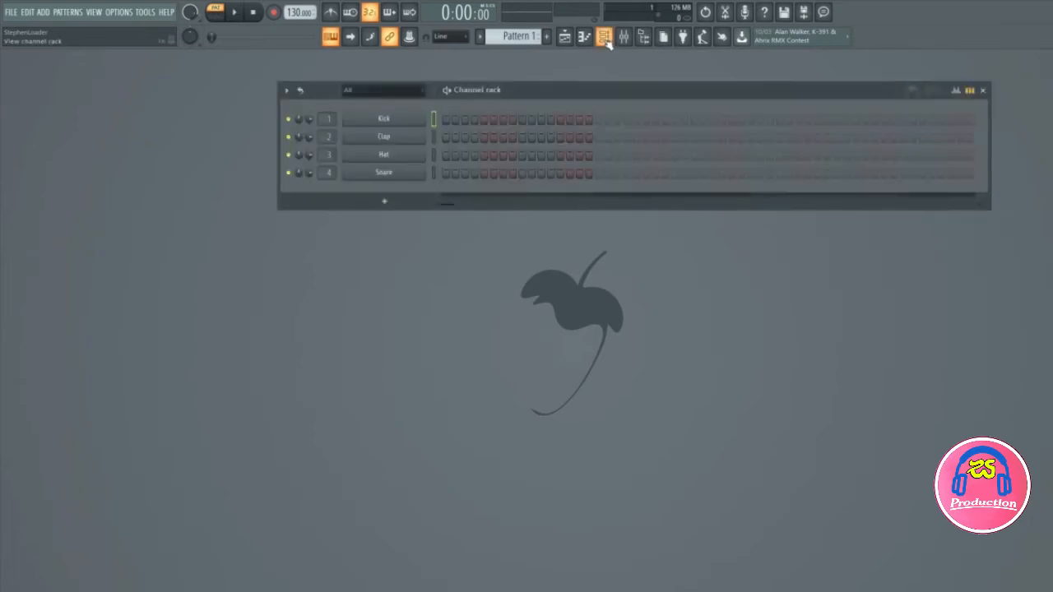
click(382, 200)
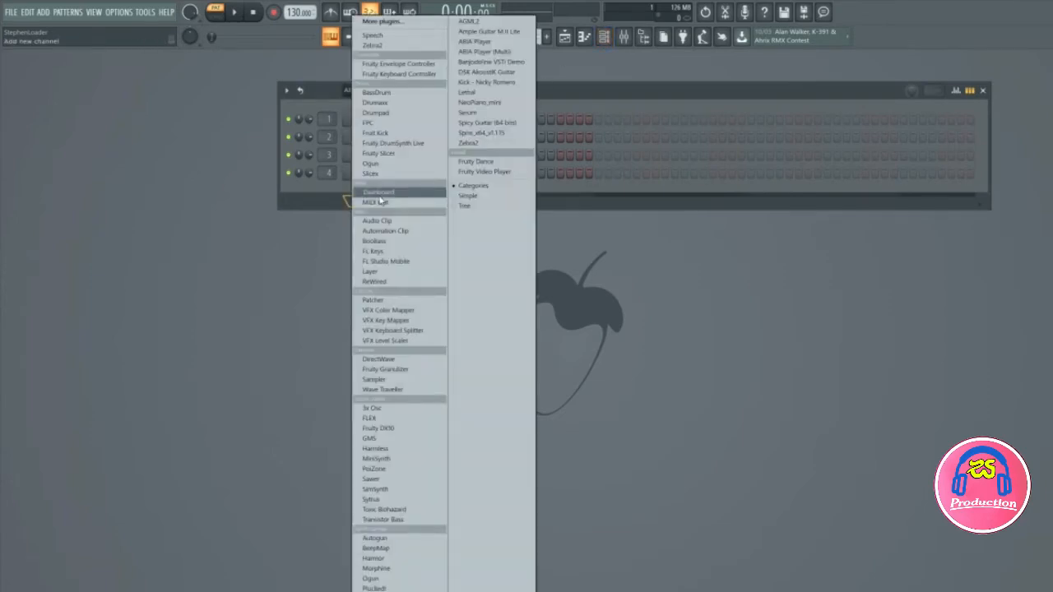
click(375, 252)
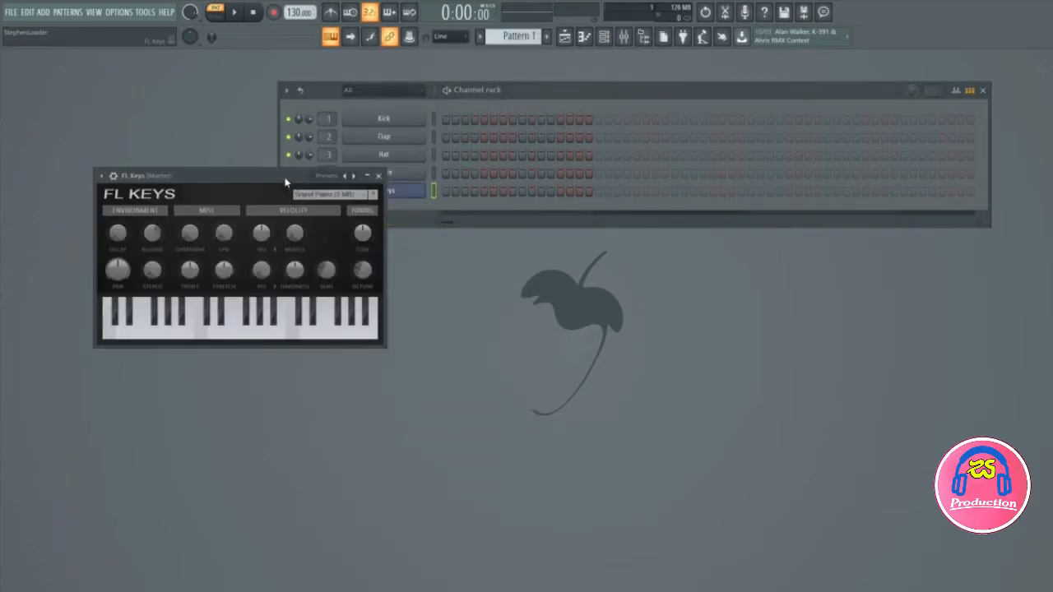
drag(285, 181, 266, 268)
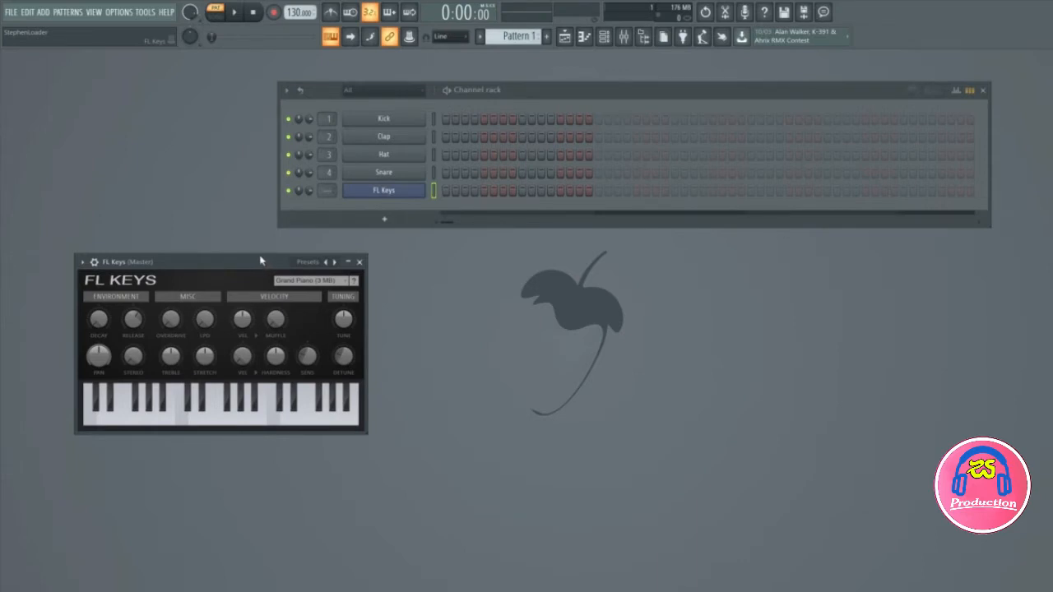
- Draw four short notes, C5, G5, C5 and E5, one per beat in the first bar of the FL Keys piano roll
click(584, 38)
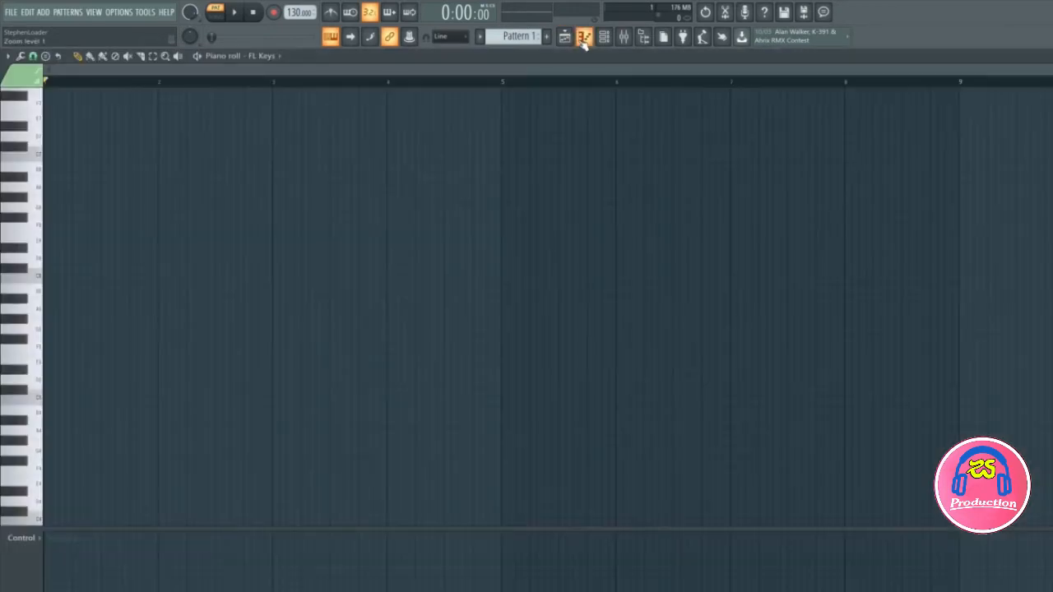
click(50, 401)
click(73, 329)
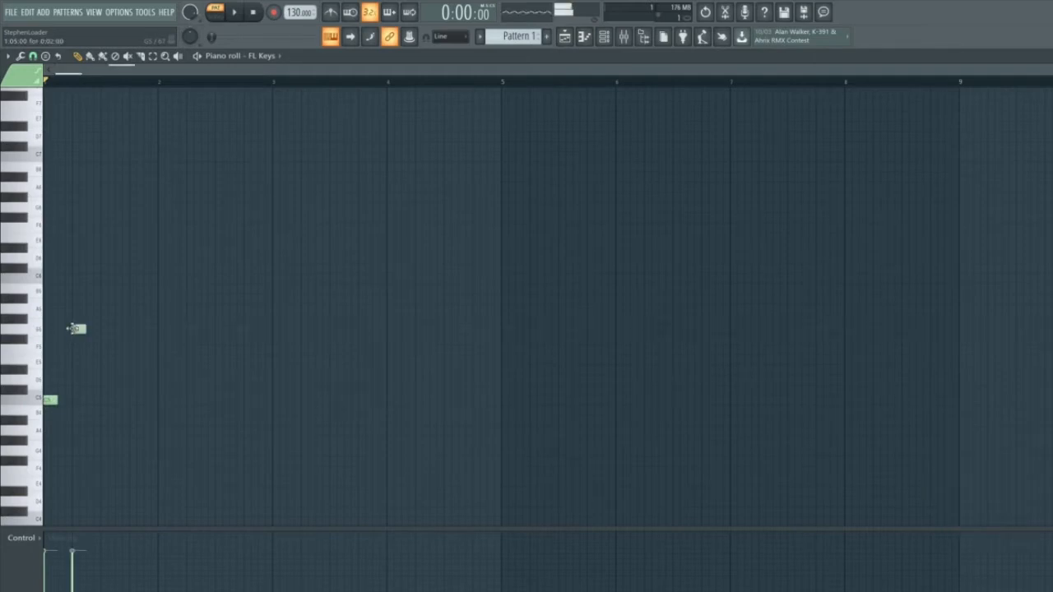
click(104, 401)
click(135, 360)
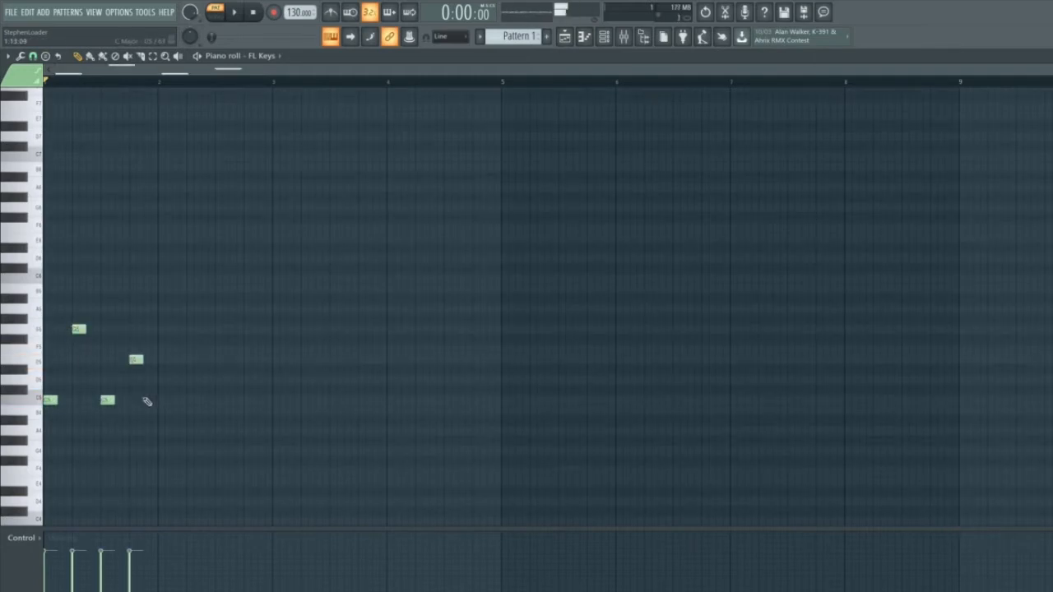
click(253, 15)
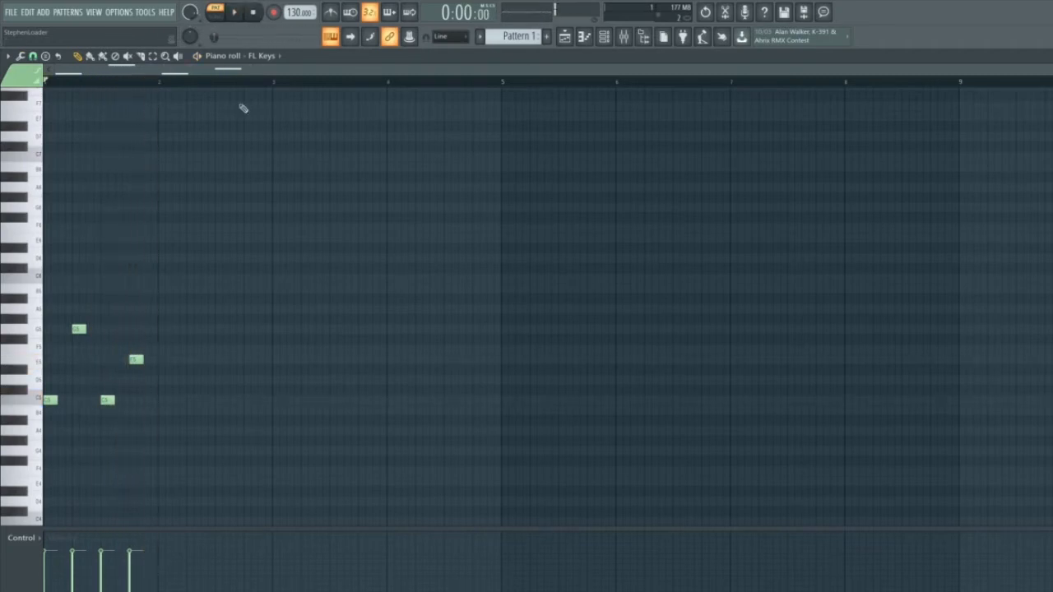
- Lengthen all four FL Keys notes together so that each fills its beat, and play the pattern
drag(207, 286, 47, 462)
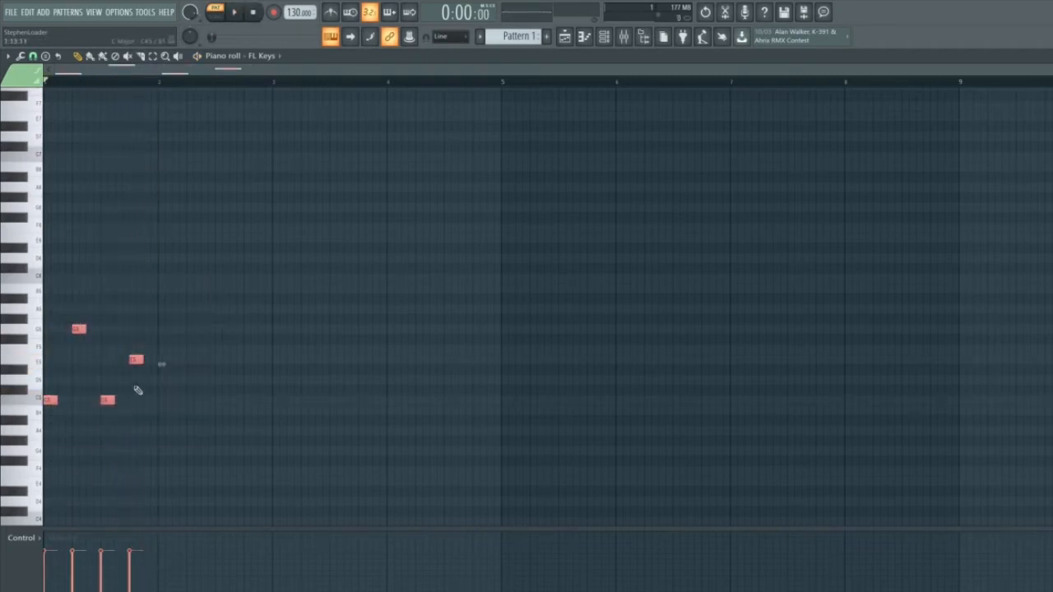
drag(147, 360, 162, 360)
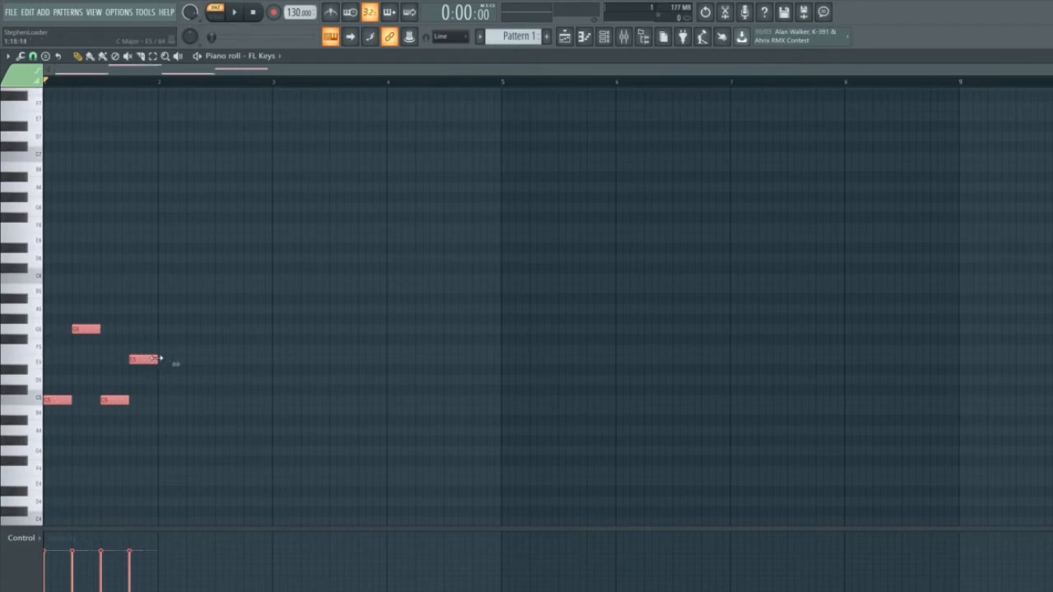
key(ctrl+d)
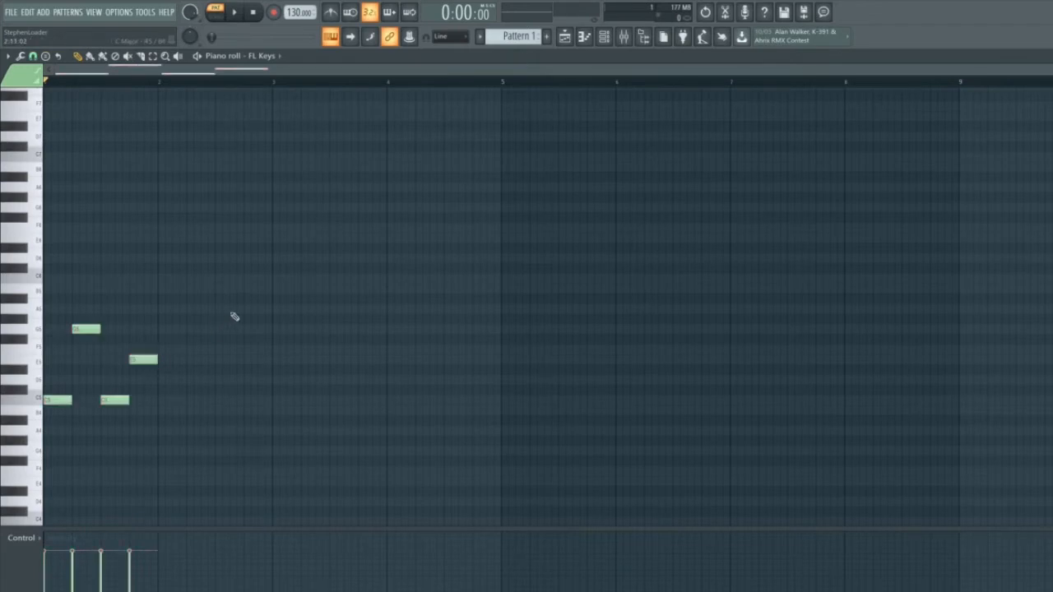
key(space)
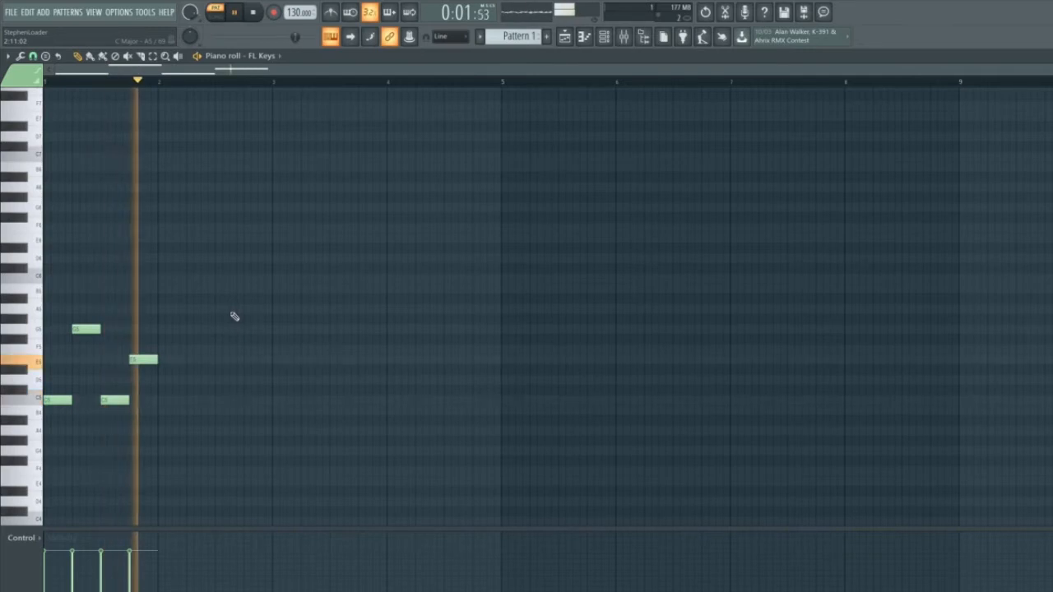
key(space)
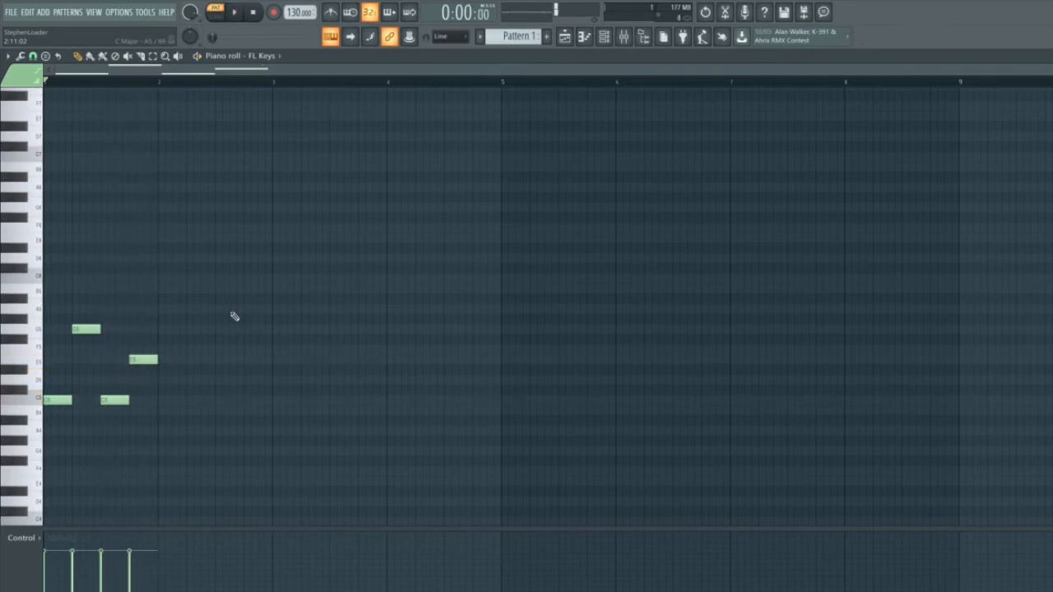
- Route the FL Keys channel to mixer track 5 and show the mixer
click(605, 37)
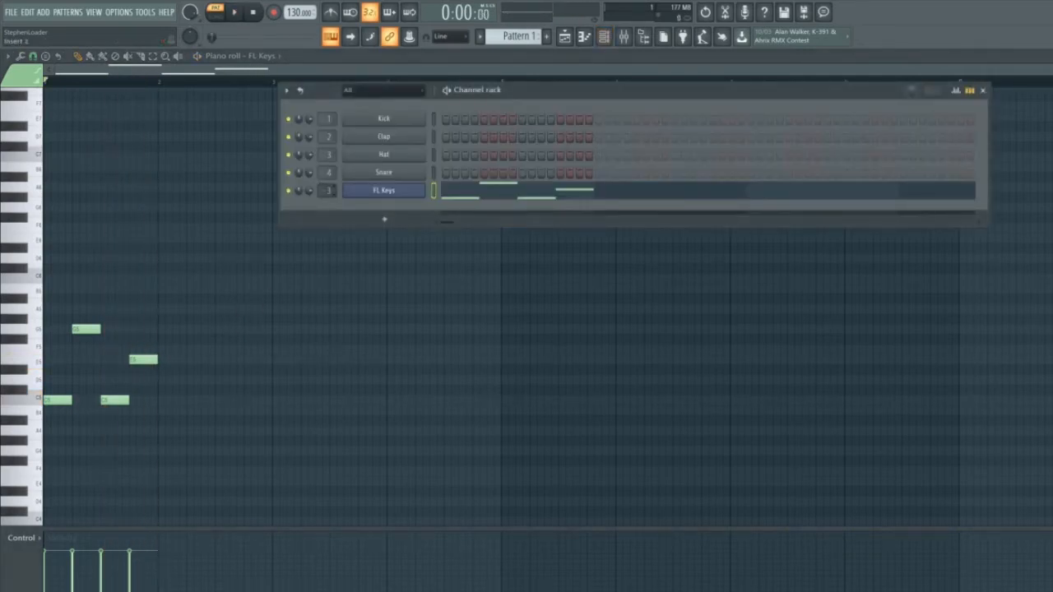
drag(328, 190, 328, 186)
click(625, 38)
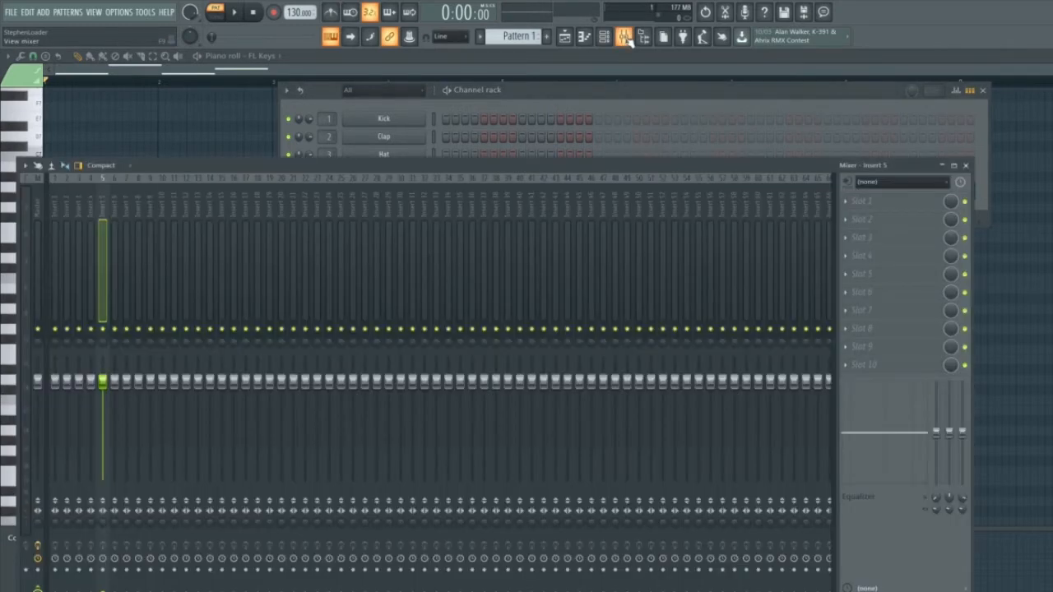
- Load Fruity Flanger into effect slot 3 of Insert 5 and move its window towards the middle of the mixer
click(852, 239)
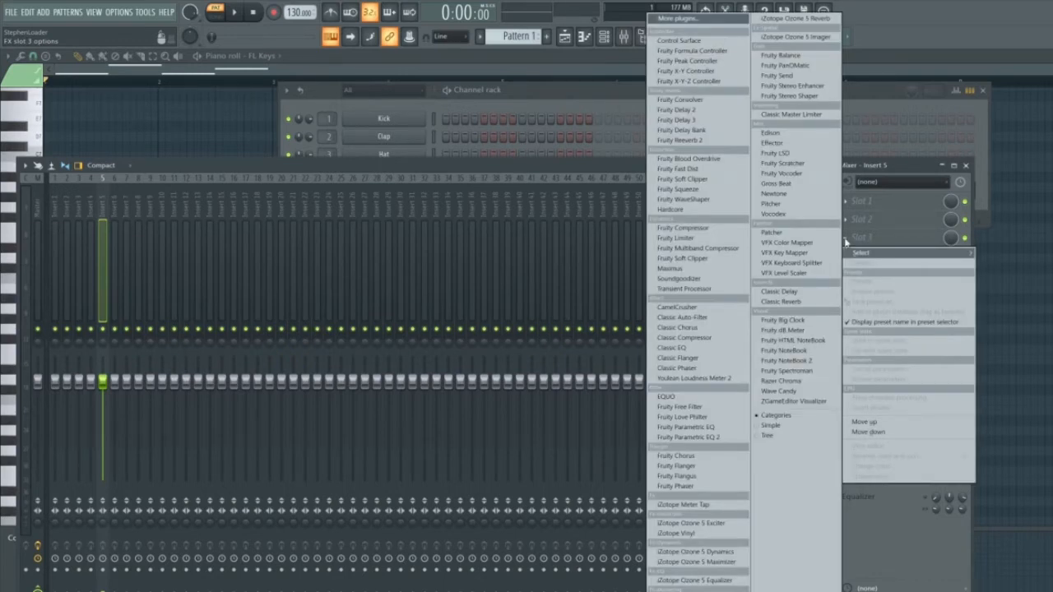
click(693, 467)
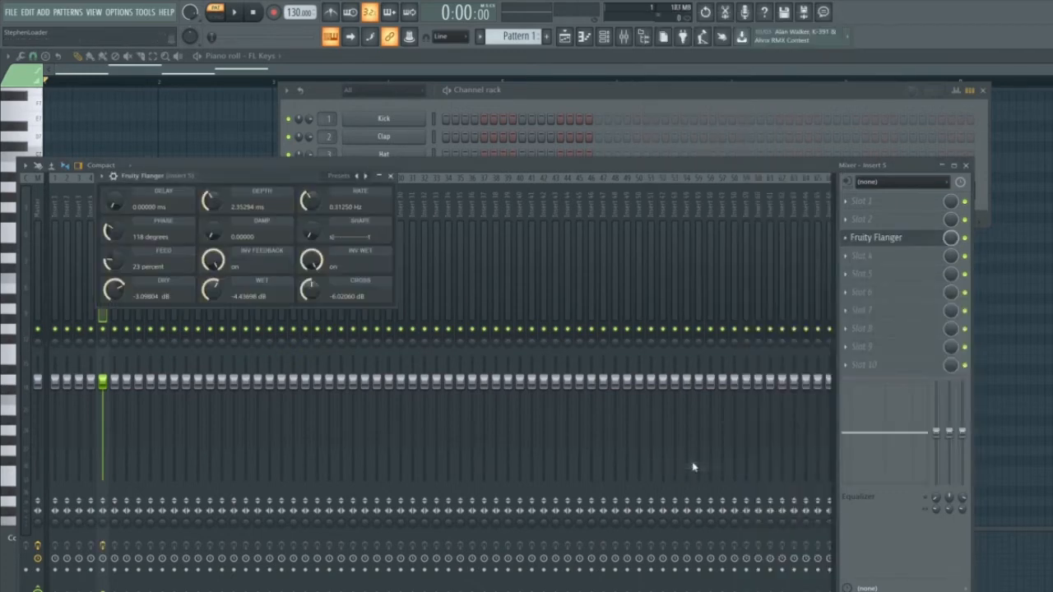
drag(310, 188, 549, 199)
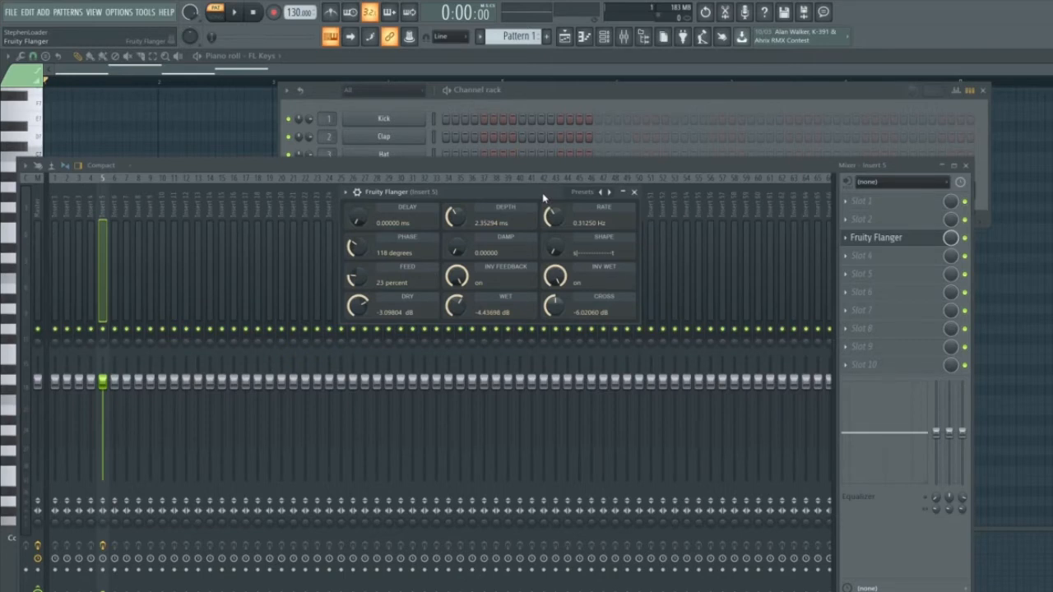
- Compare the melody's playback with Fruity Flanger enabled and bypassed, and re-enable the effect
click(234, 13)
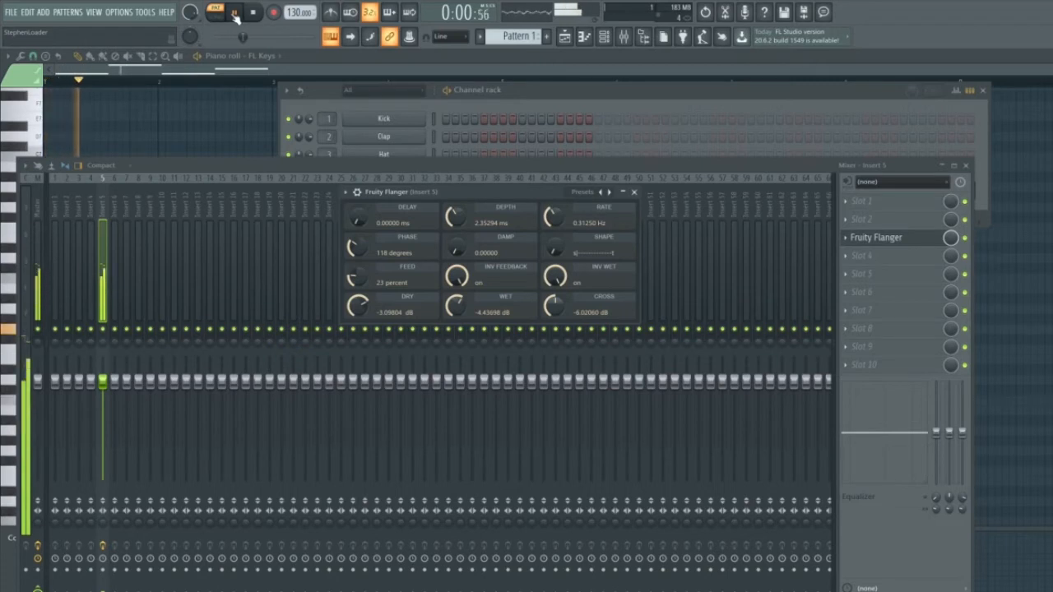
click(254, 13)
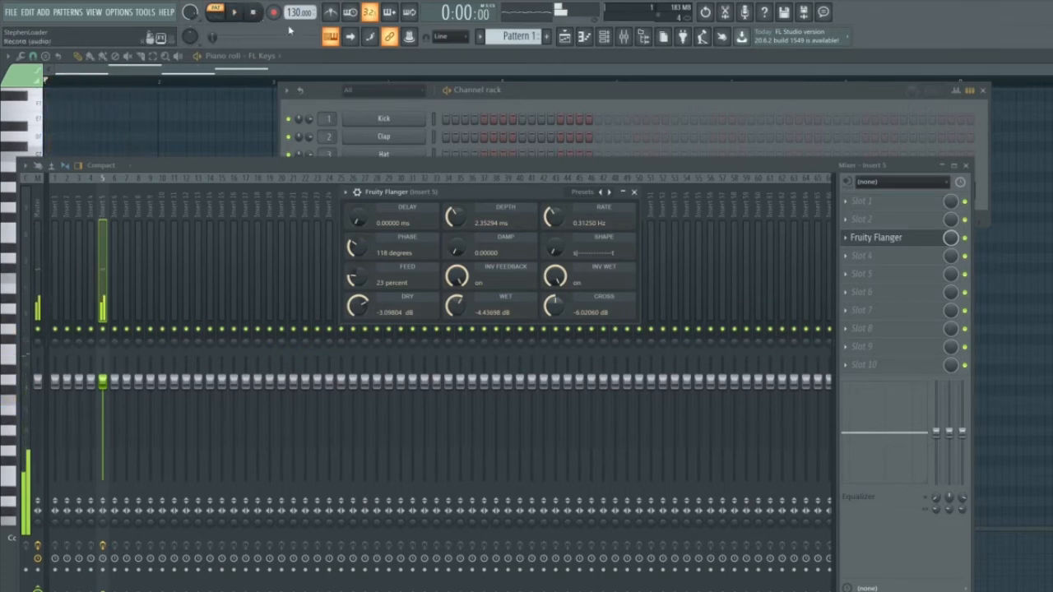
click(966, 237)
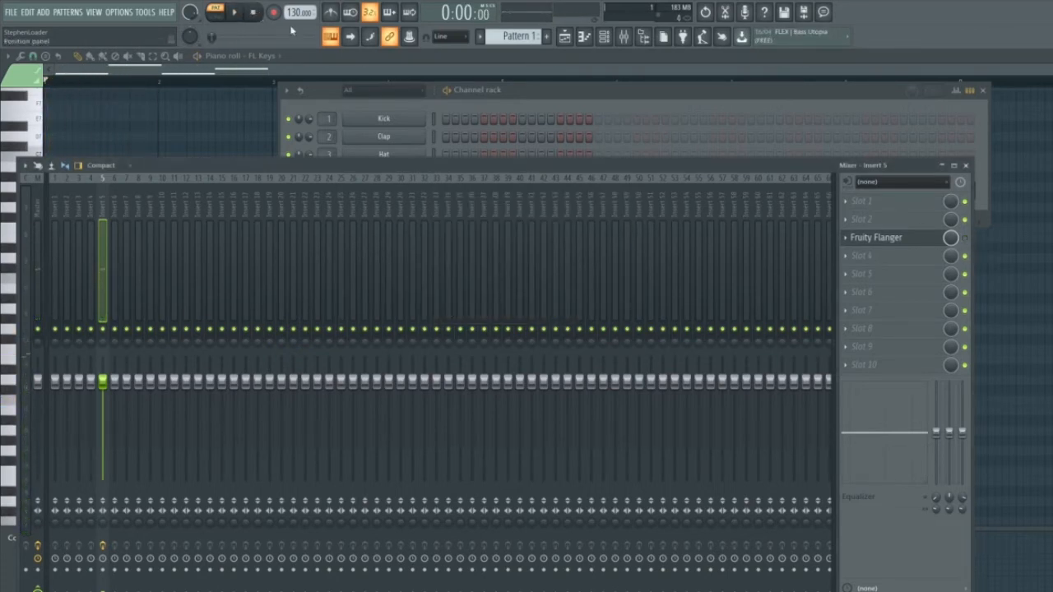
click(235, 13)
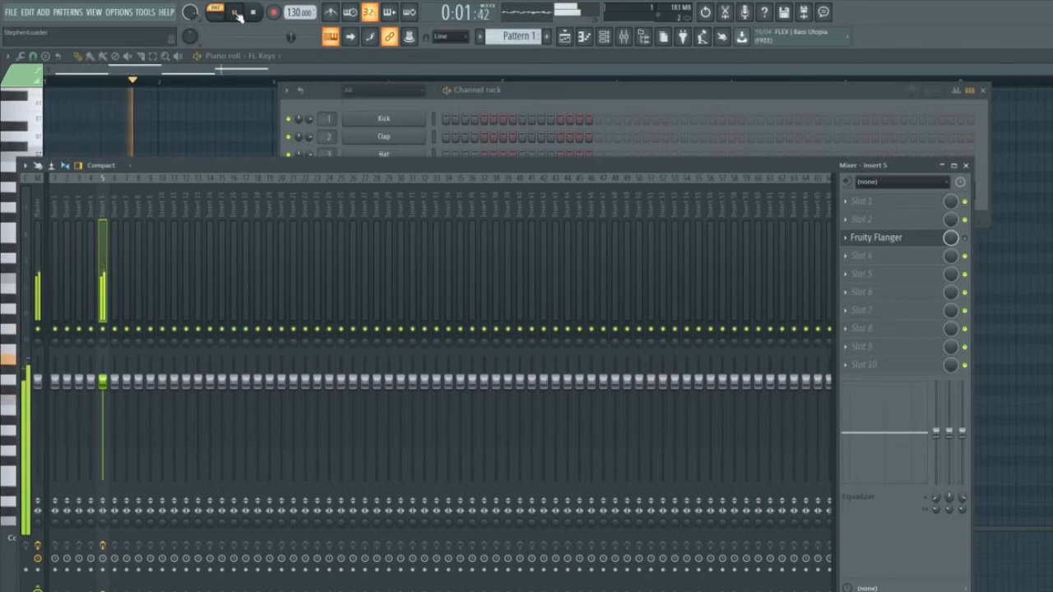
click(255, 14)
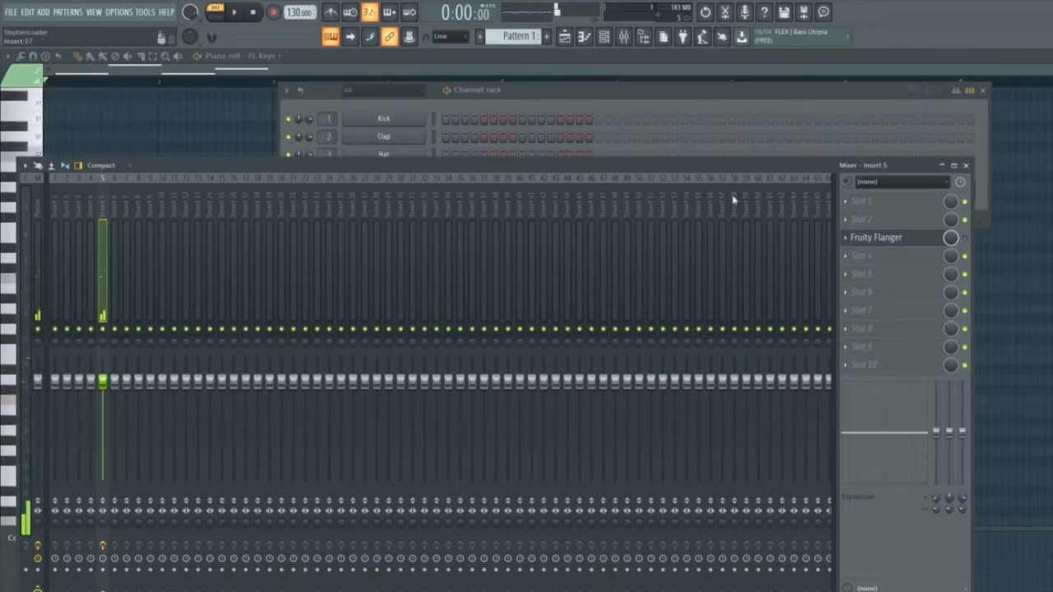
click(965, 239)
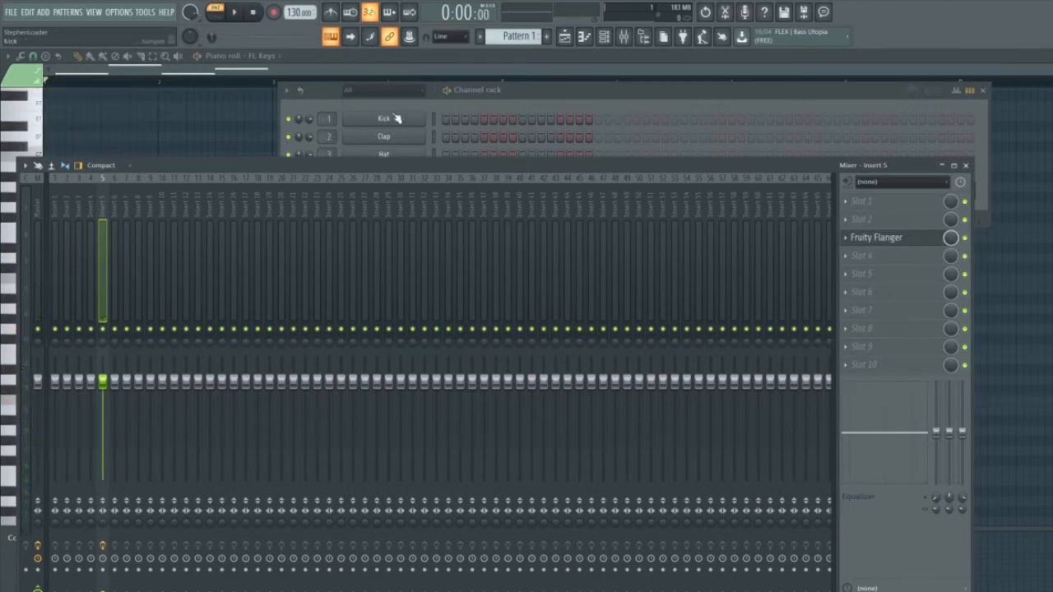
- Lower Fruity Flanger's mix level to 0% during playback, restore it to full, and stop playback
click(234, 14)
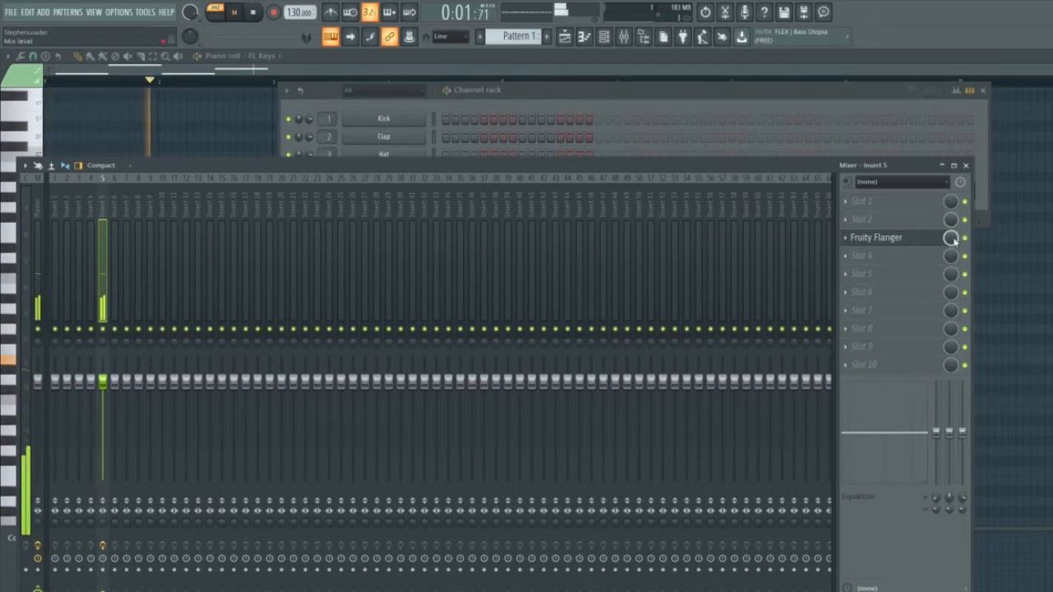
drag(953, 239, 953, 337)
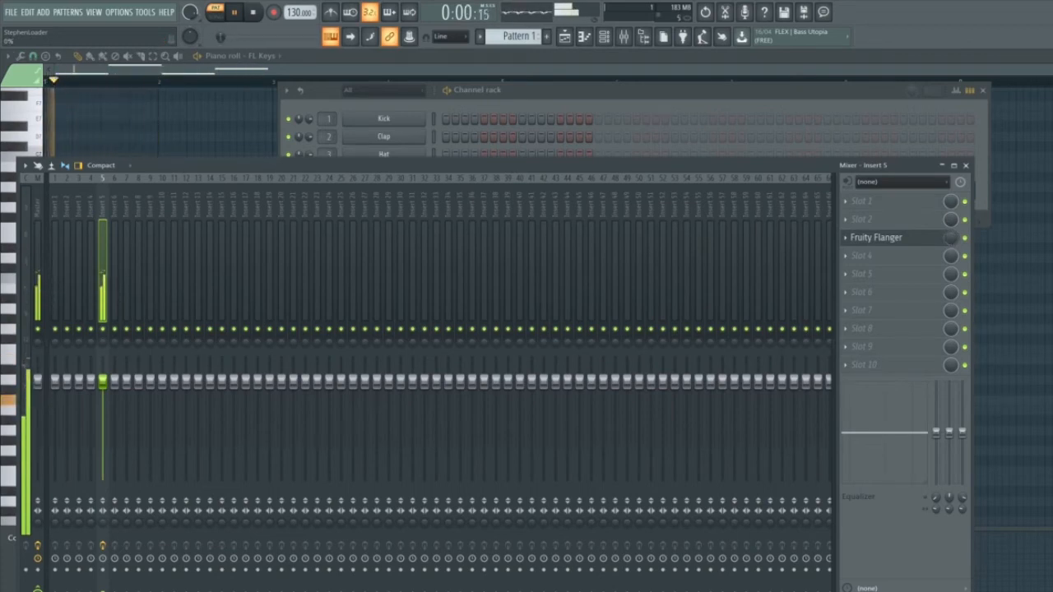
drag(952, 239, 952, 148)
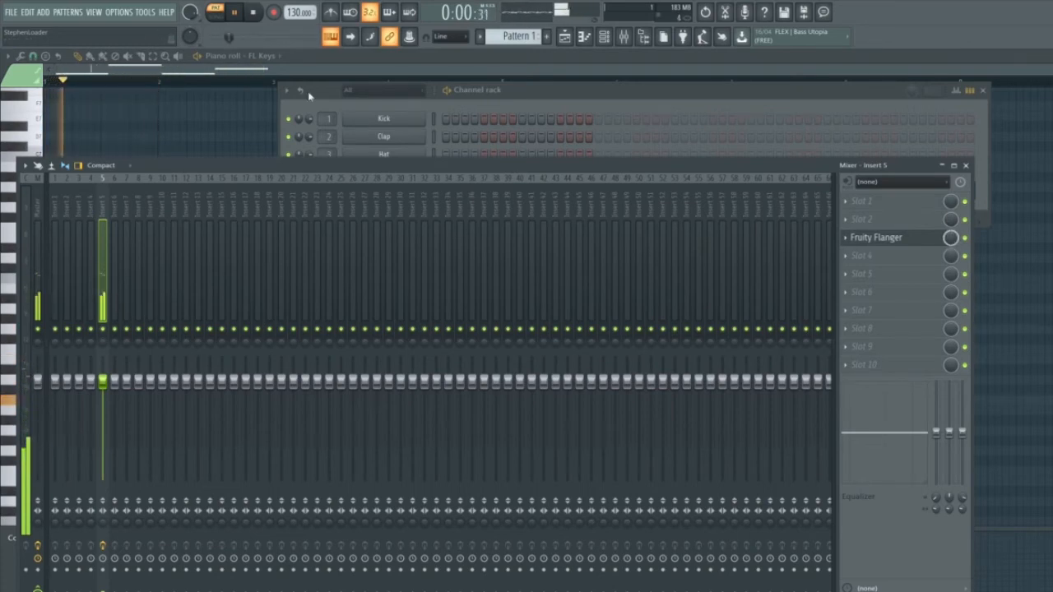
click(255, 13)
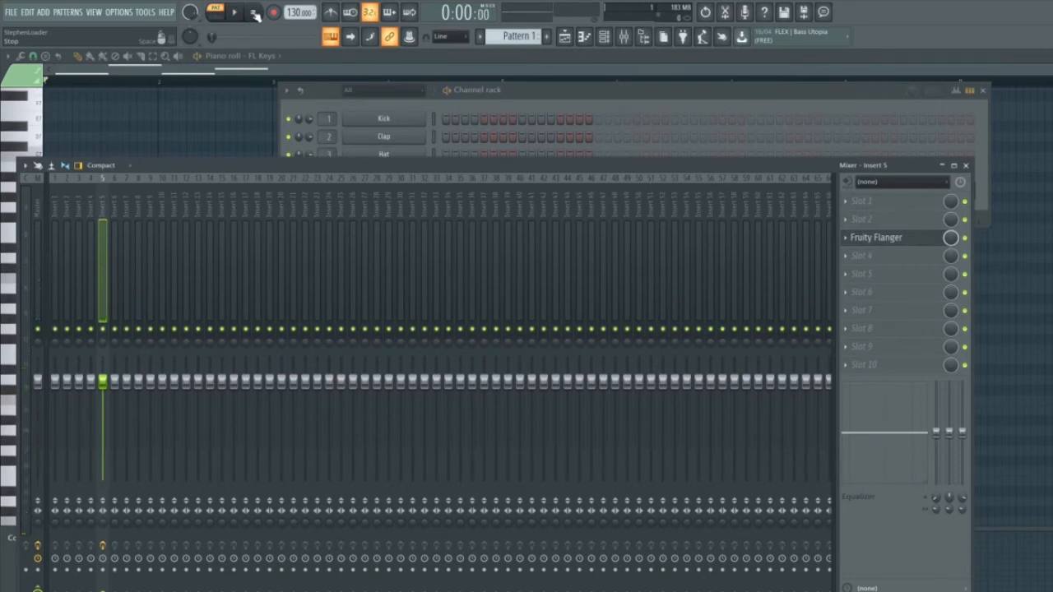
- Reopen Fruity Flanger, sweep its delay up and back to 0 ms, and set depth to 0 ms and rate to 5 Hz
click(878, 238)
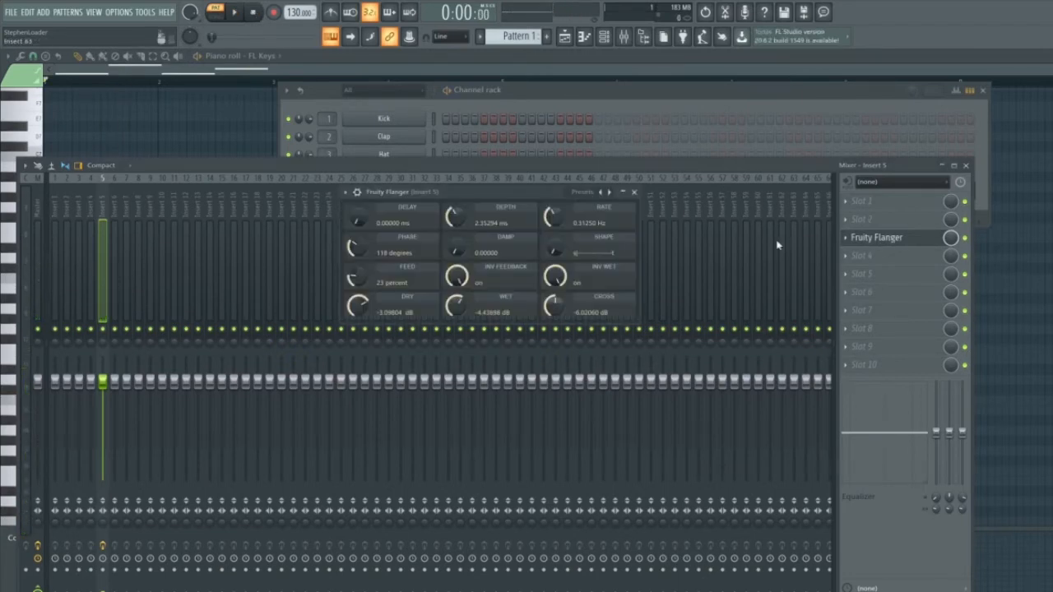
drag(463, 196, 452, 197)
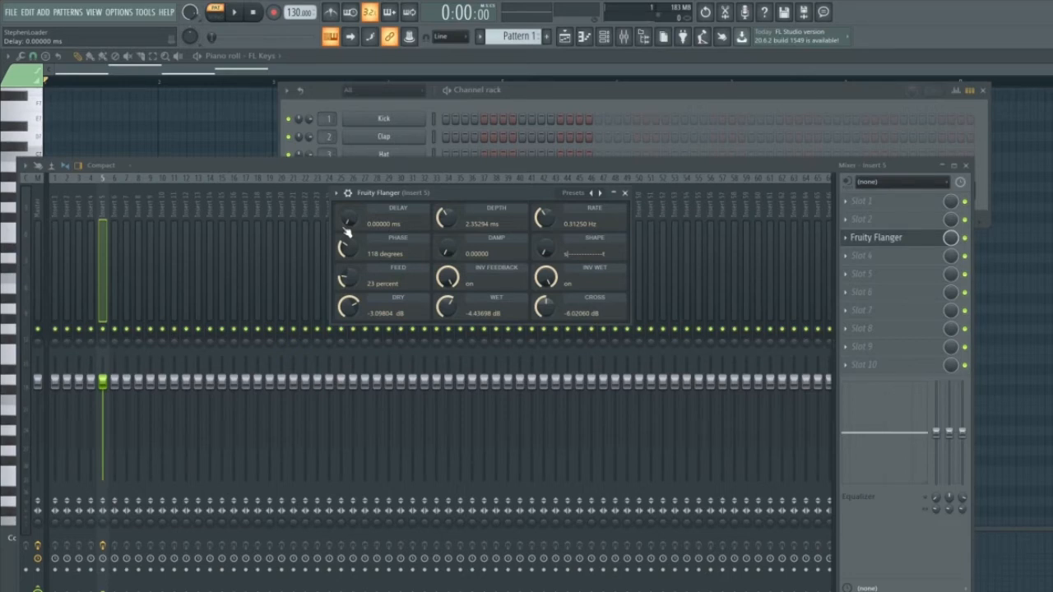
drag(356, 227, 355, 144)
drag(355, 82, 357, 229)
drag(451, 215, 451, 284)
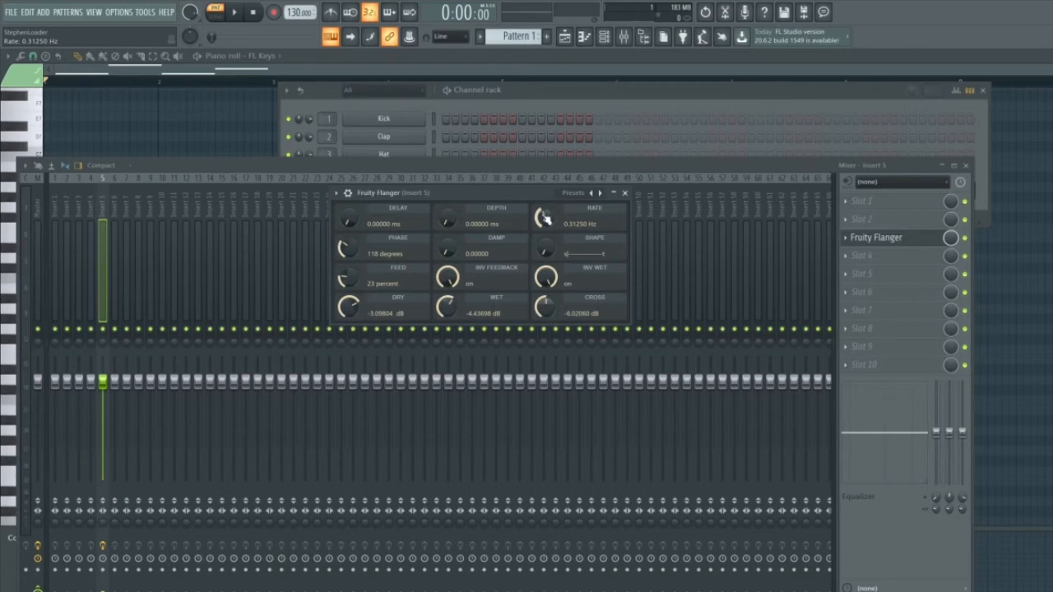
mouse_move(544, 218)
mouse_down()
mouse_move(544, 284)
mouse_move(544, 197)
mouse_up()
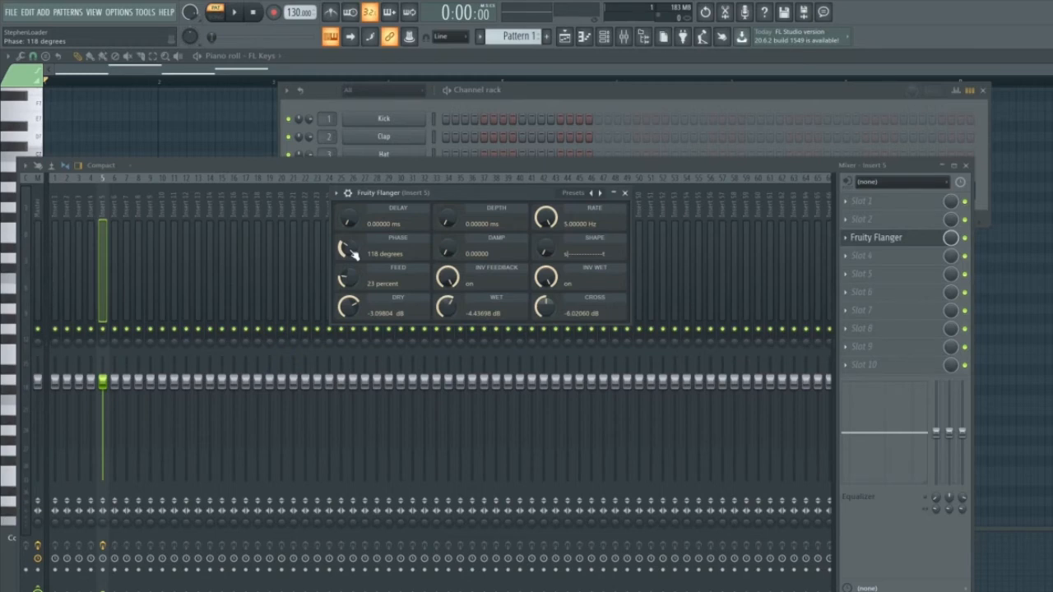
- Set Fruity Flanger's phase to 180 degrees, and raise its feed to 100 percent before lowering it to 7 percent
mouse_move(352, 253)
mouse_down()
mouse_move(352, 284)
mouse_move(350, 218)
mouse_move(353, 253)
mouse_up()
right_click(354, 253)
click(367, 260)
drag(345, 247, 345, 235)
mouse_move(449, 255)
mouse_down()
mouse_move(448, 206)
mouse_move(448, 257)
mouse_up()
drag(359, 284, 360, 223)
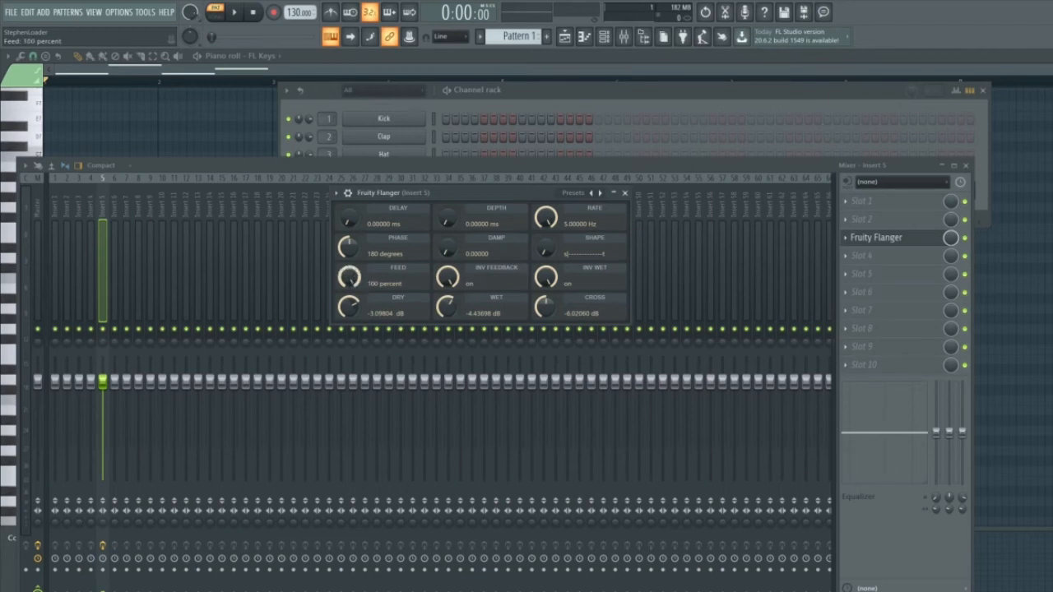
drag(349, 278, 349, 350)
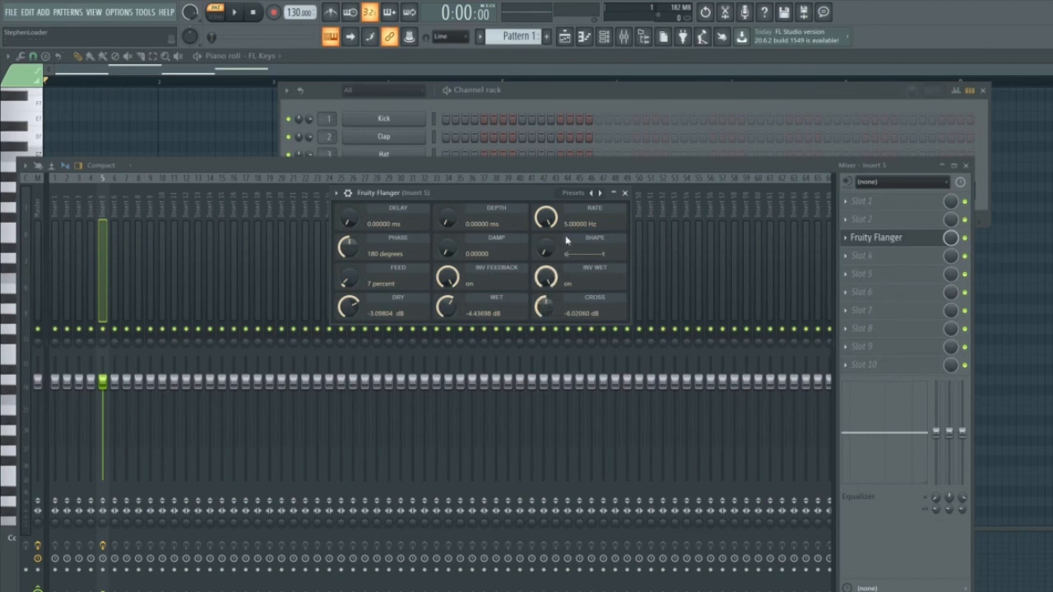
- Load a preset for the Fruity Flanger on Insert 5
click(581, 194)
click(581, 201)
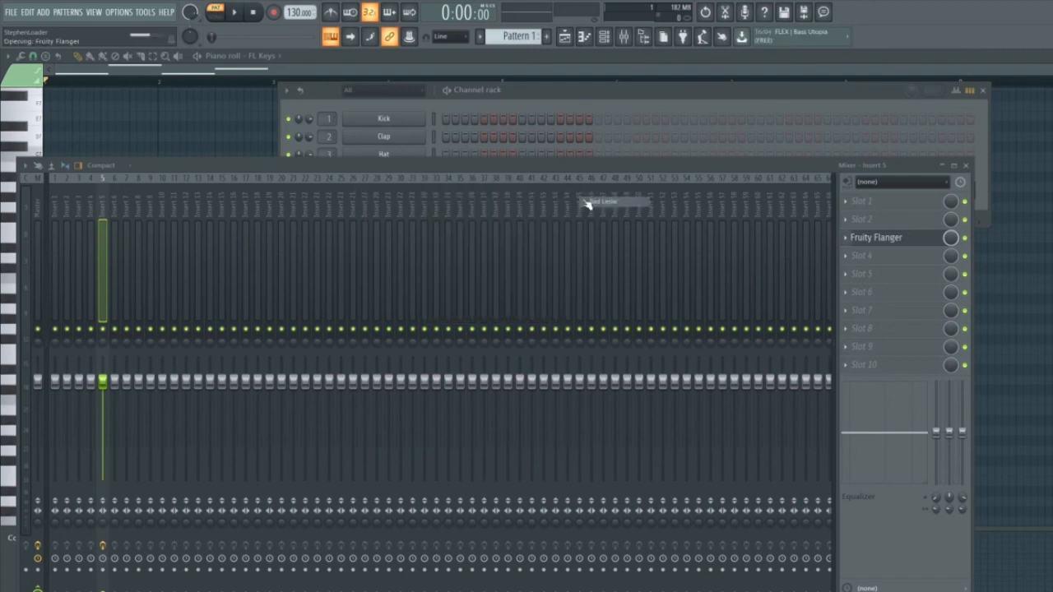
- Play the melody while advancing through Fruity Flanger's presets from Chorusy to Doubling, and stop playback with Doubling loaded
click(235, 13)
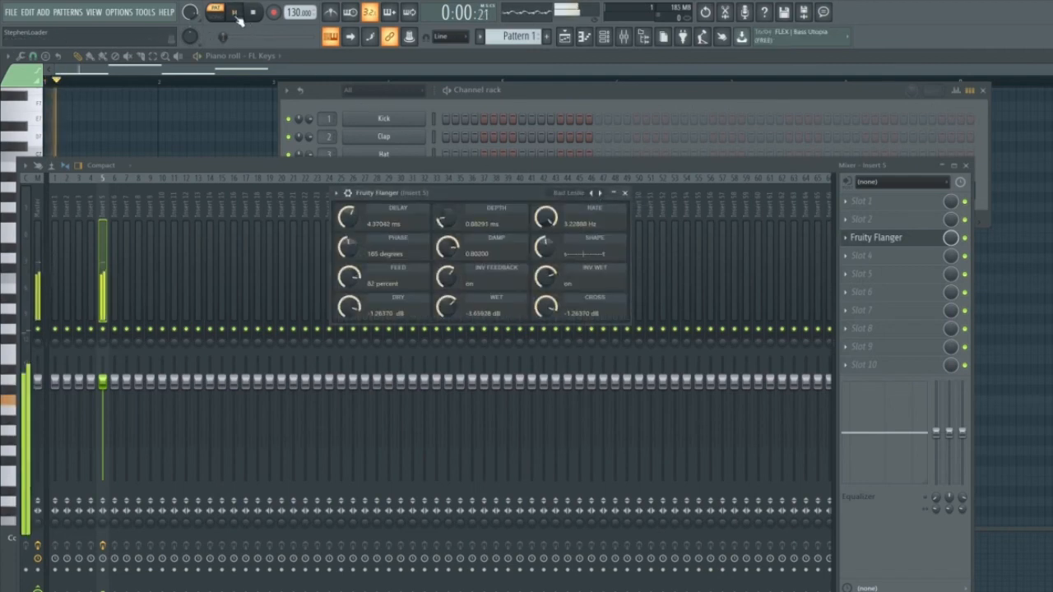
click(601, 194)
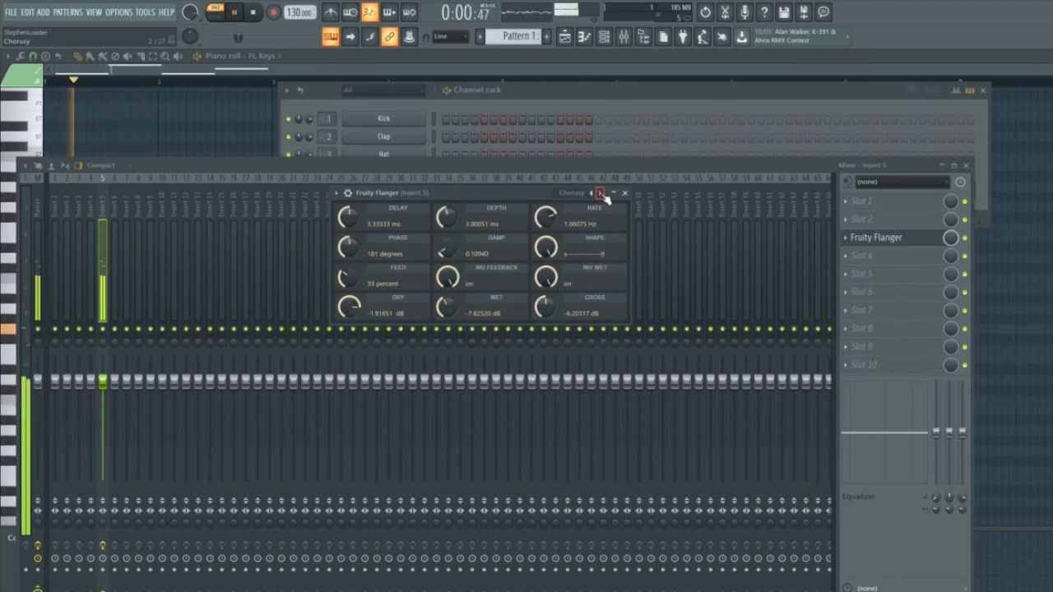
click(601, 194)
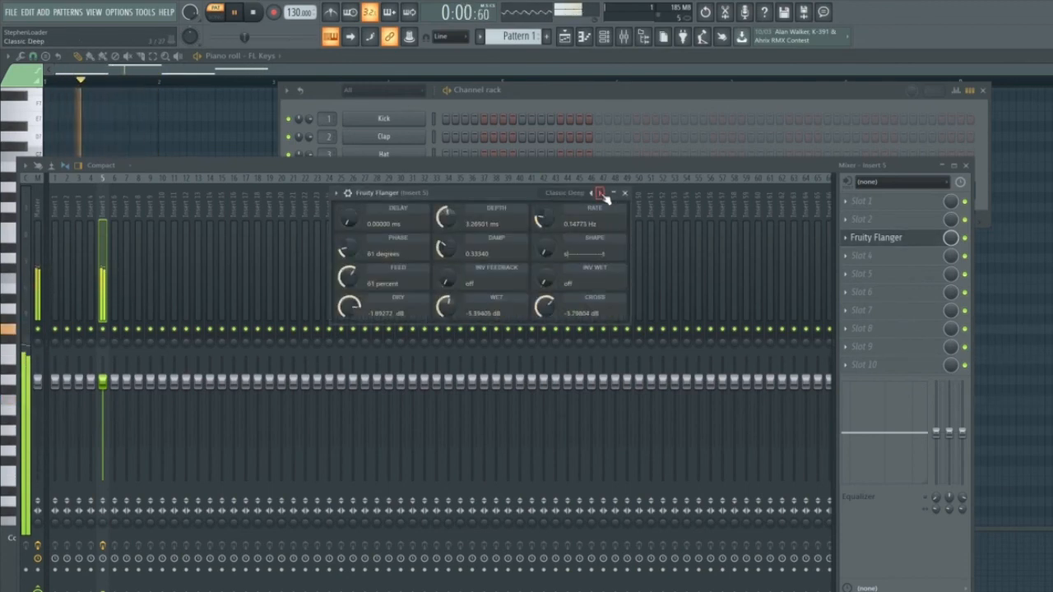
click(601, 194)
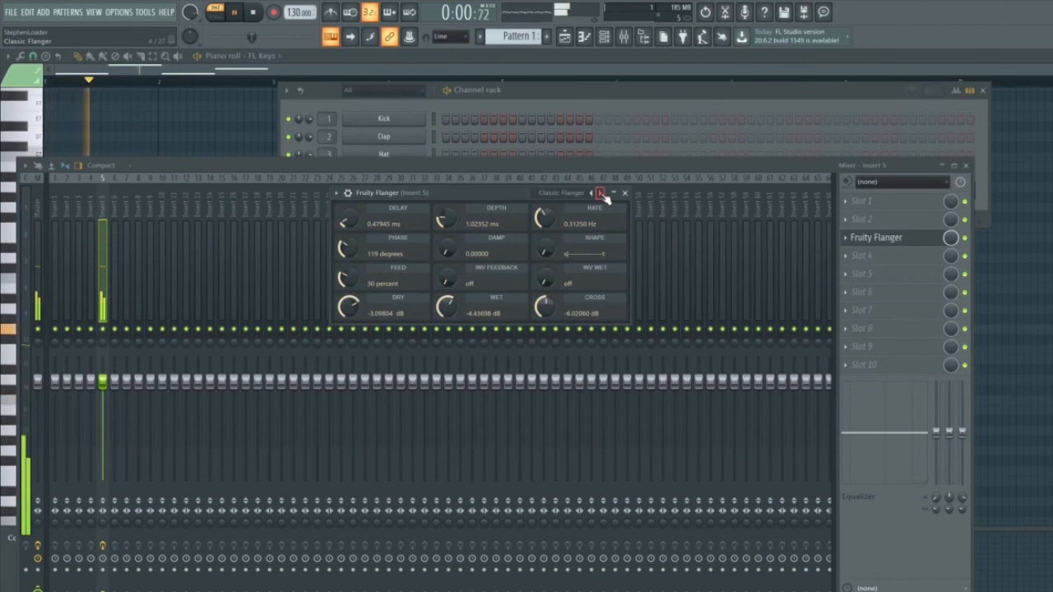
click(602, 194)
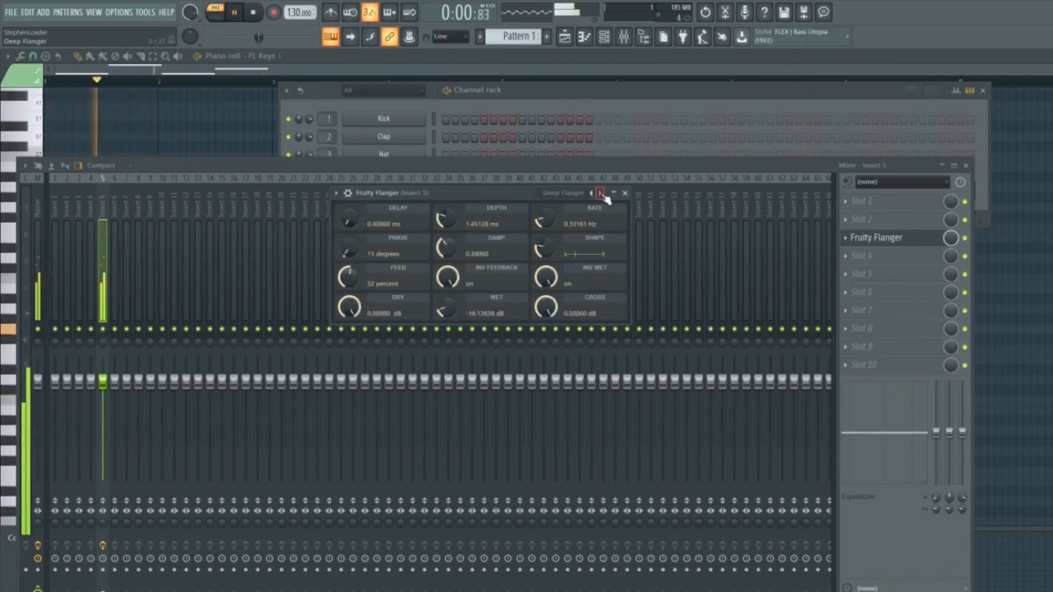
click(602, 194)
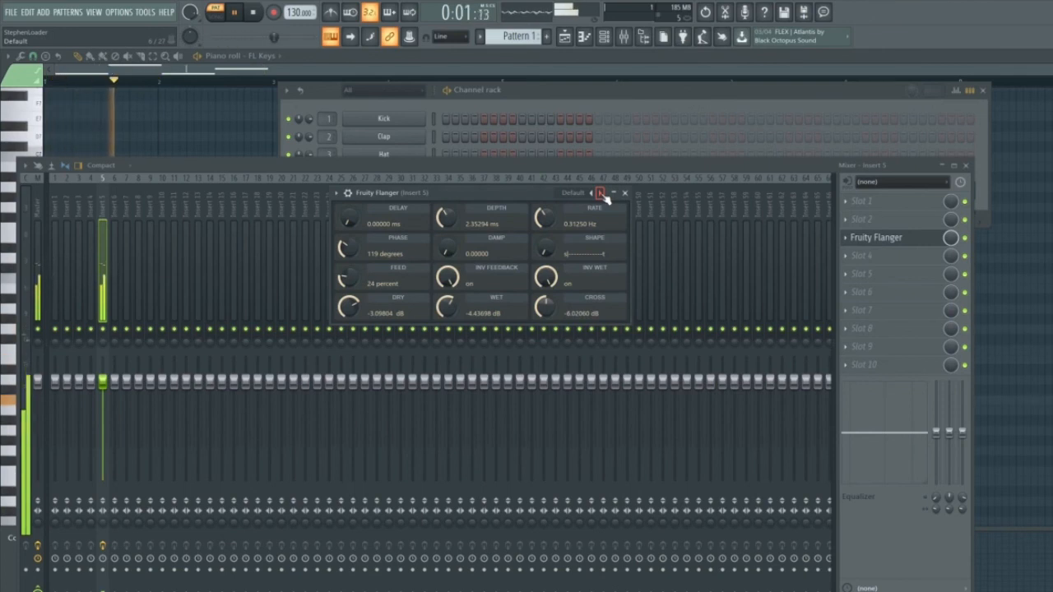
click(602, 194)
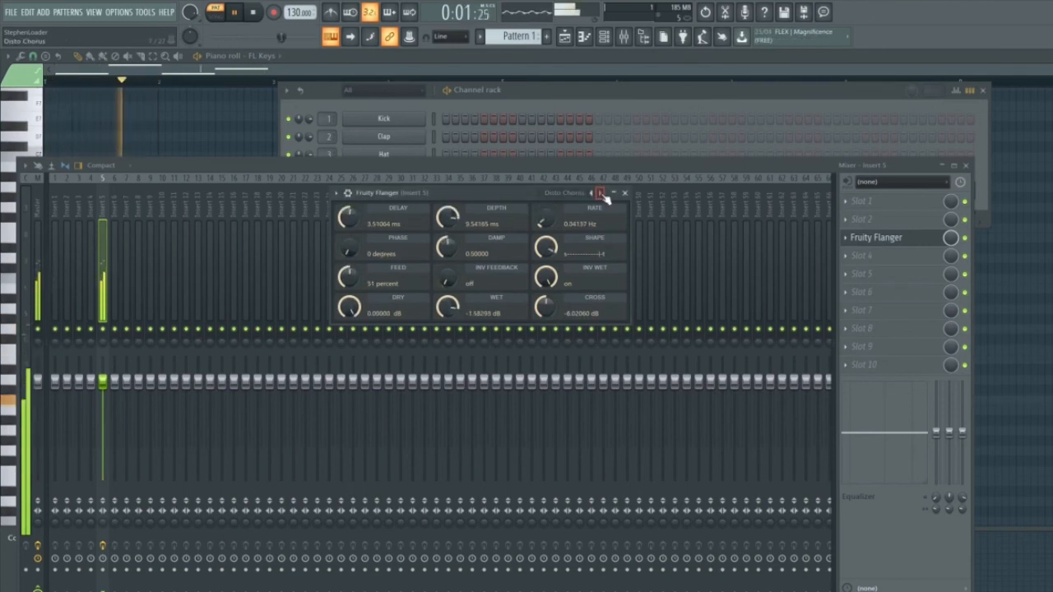
click(601, 194)
click(602, 194)
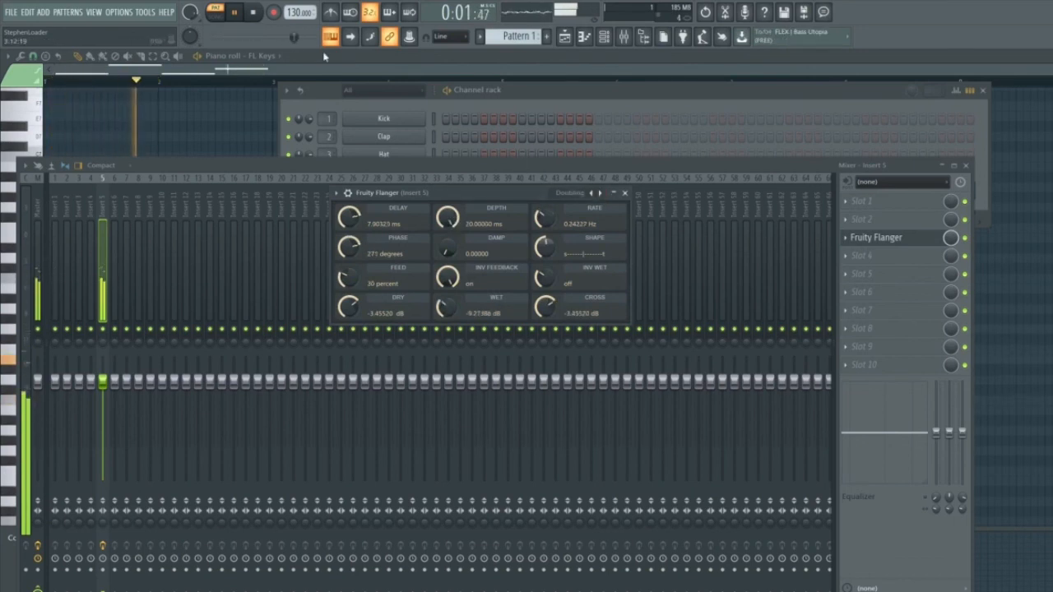
click(254, 13)
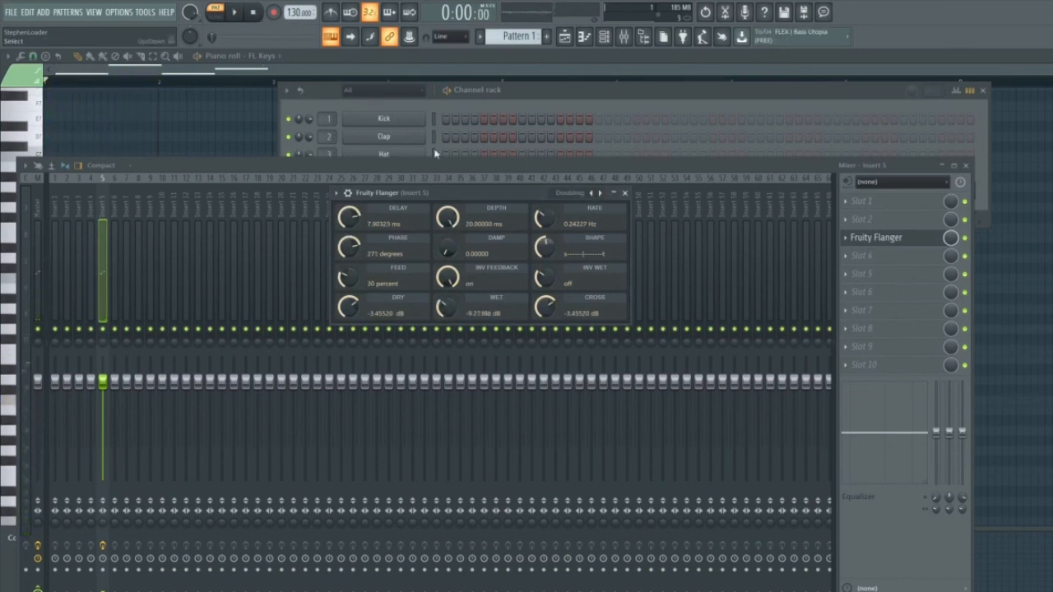